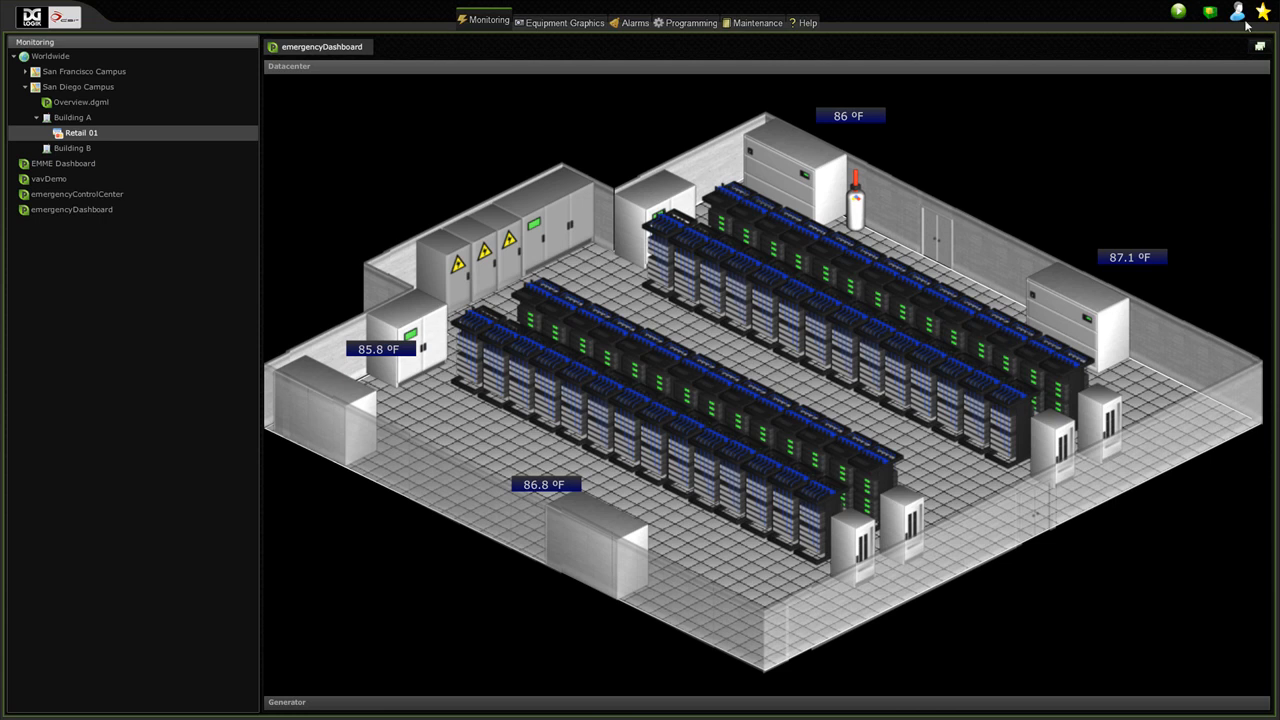
Step: Open User Management and add a new user with the username demo
click(1240, 18)
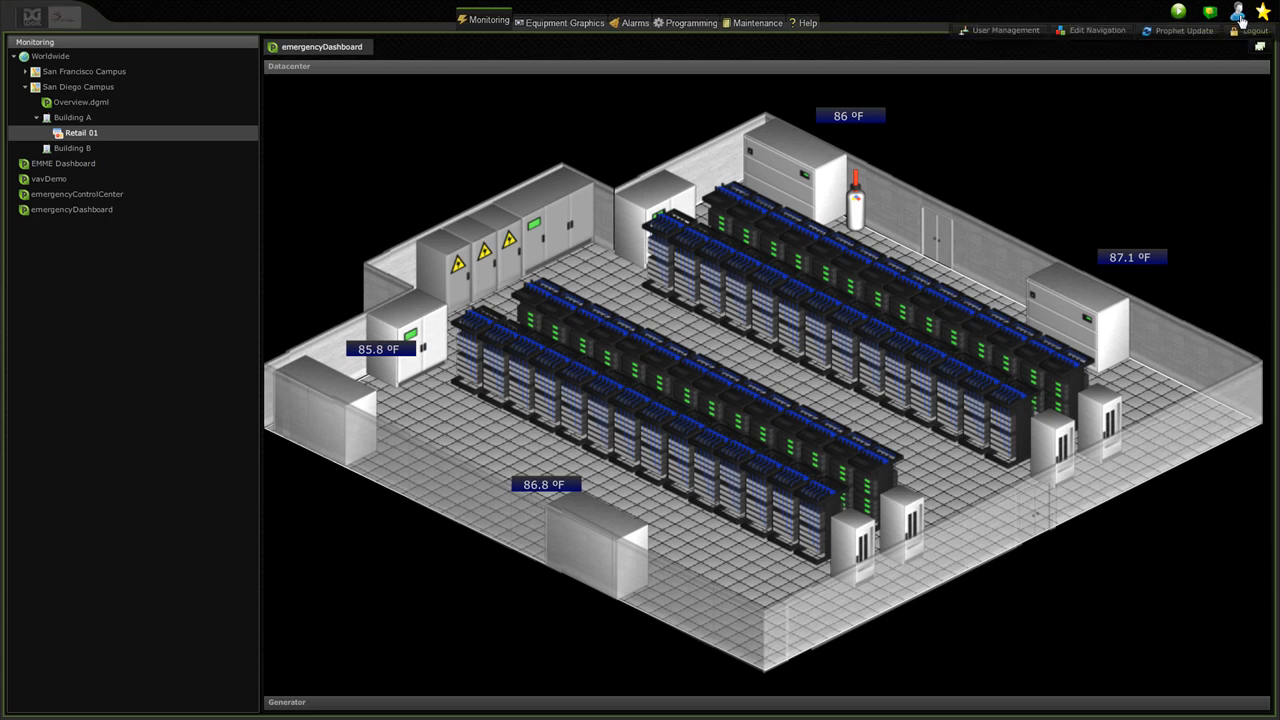
click(996, 31)
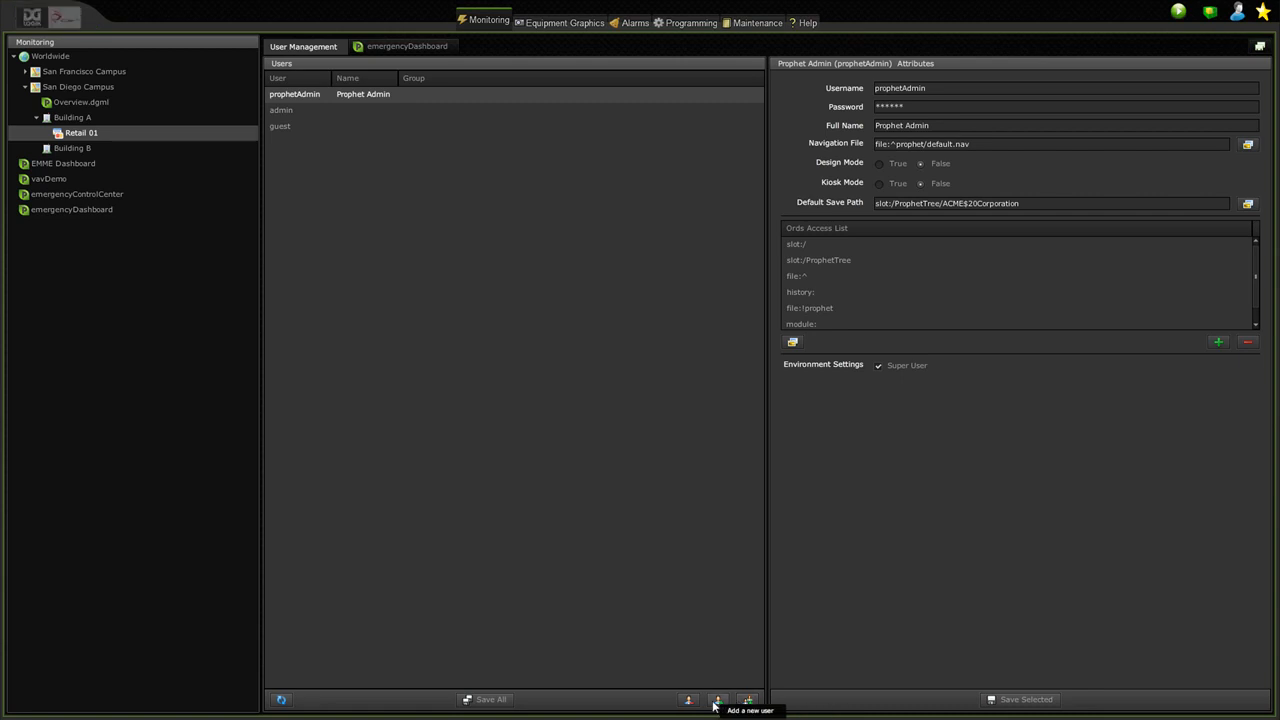
click(716, 700)
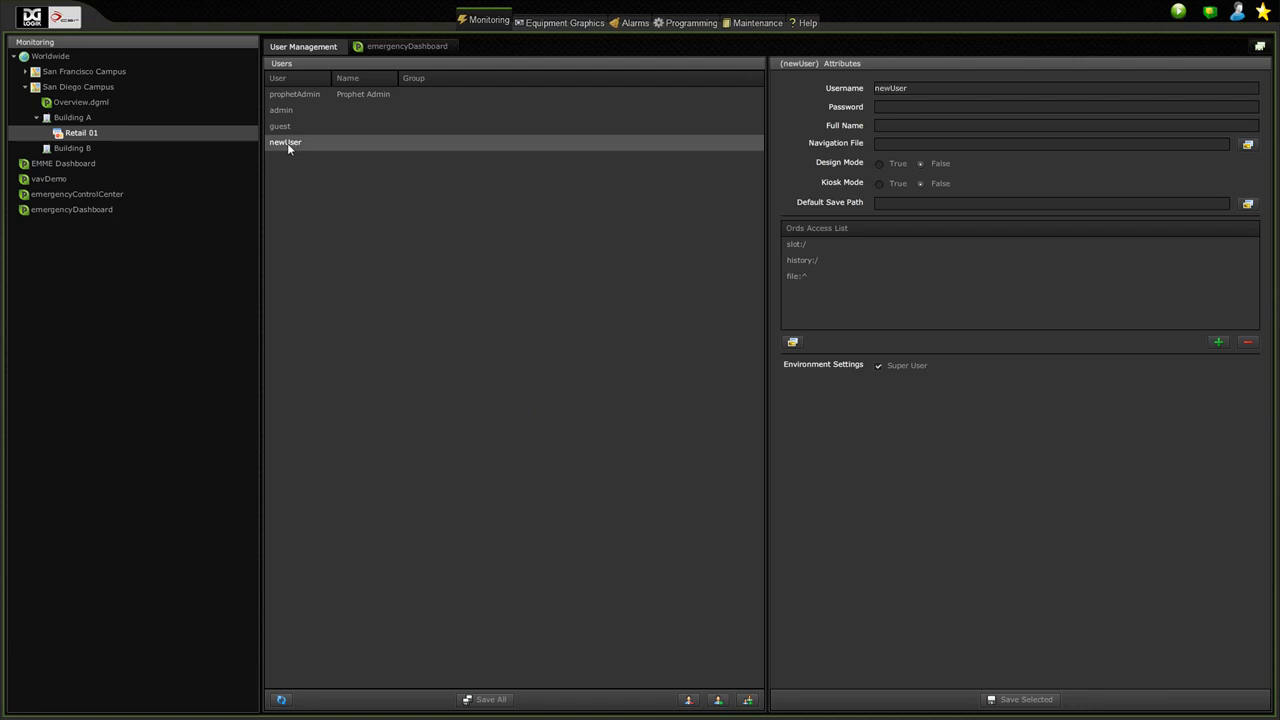
drag(918, 87, 868, 87)
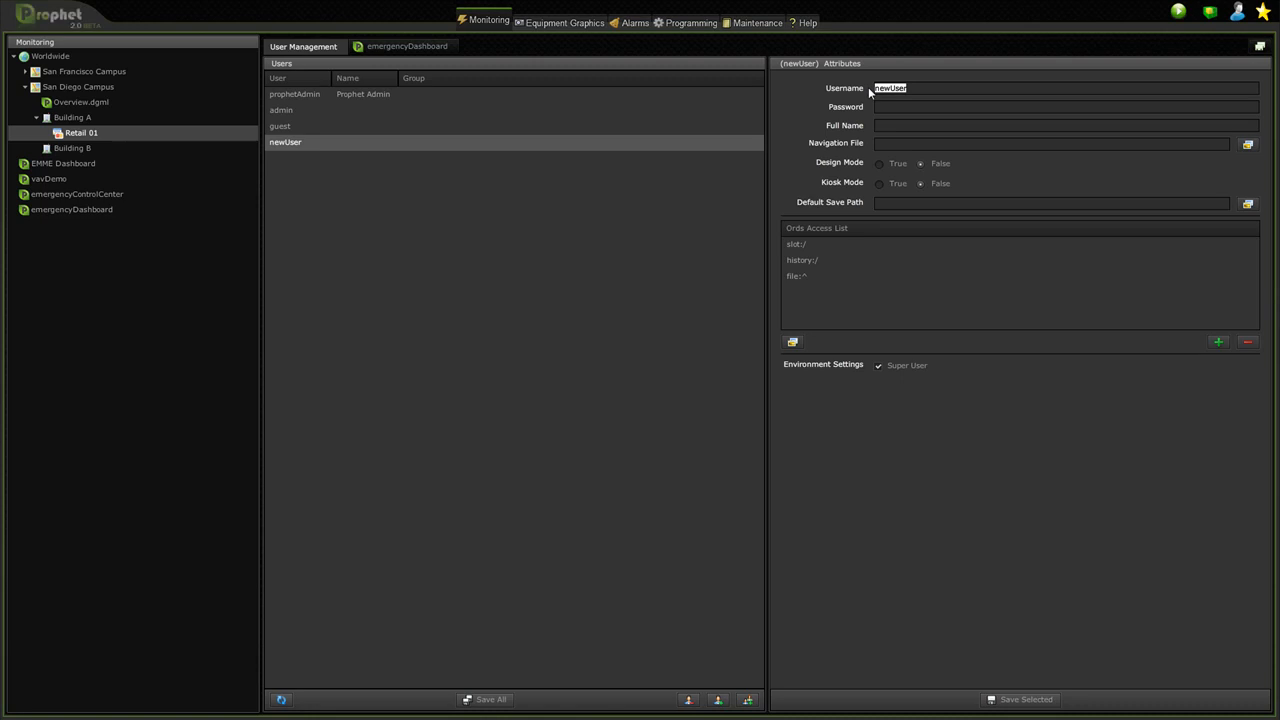
text(demo)
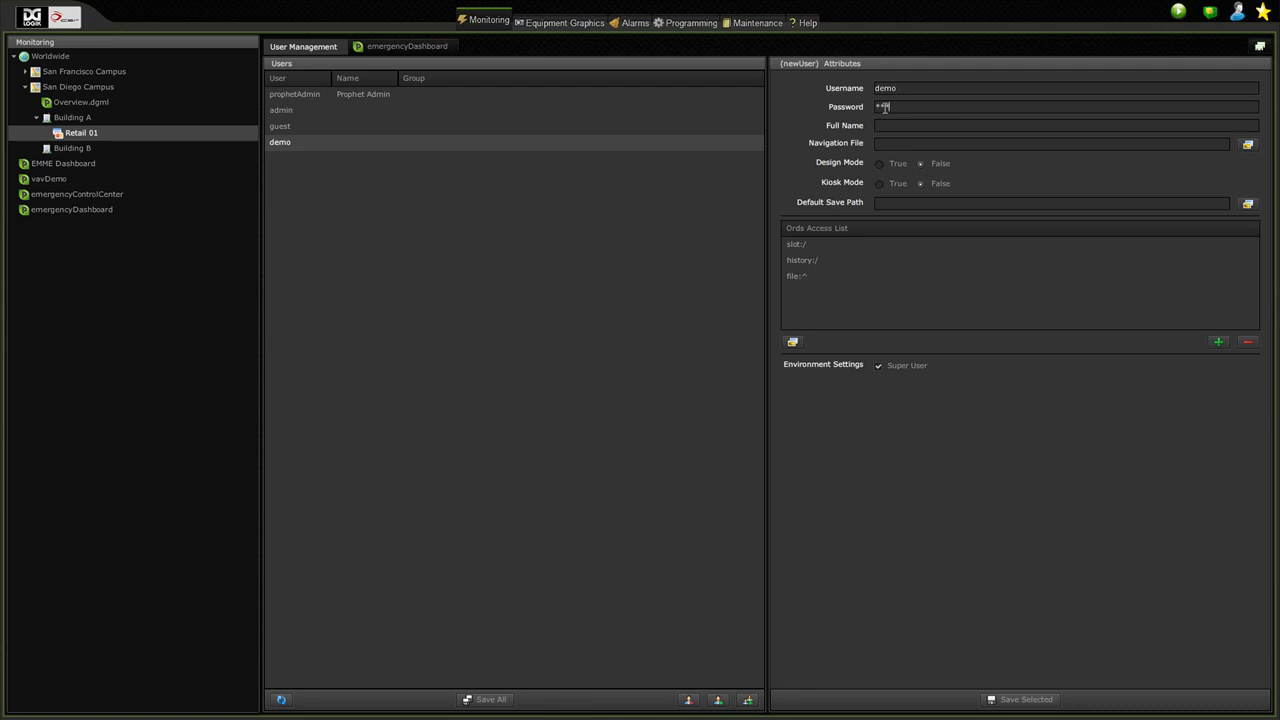
Step: Enter the account password and the full name for the demo user
click(885, 108)
text(******)
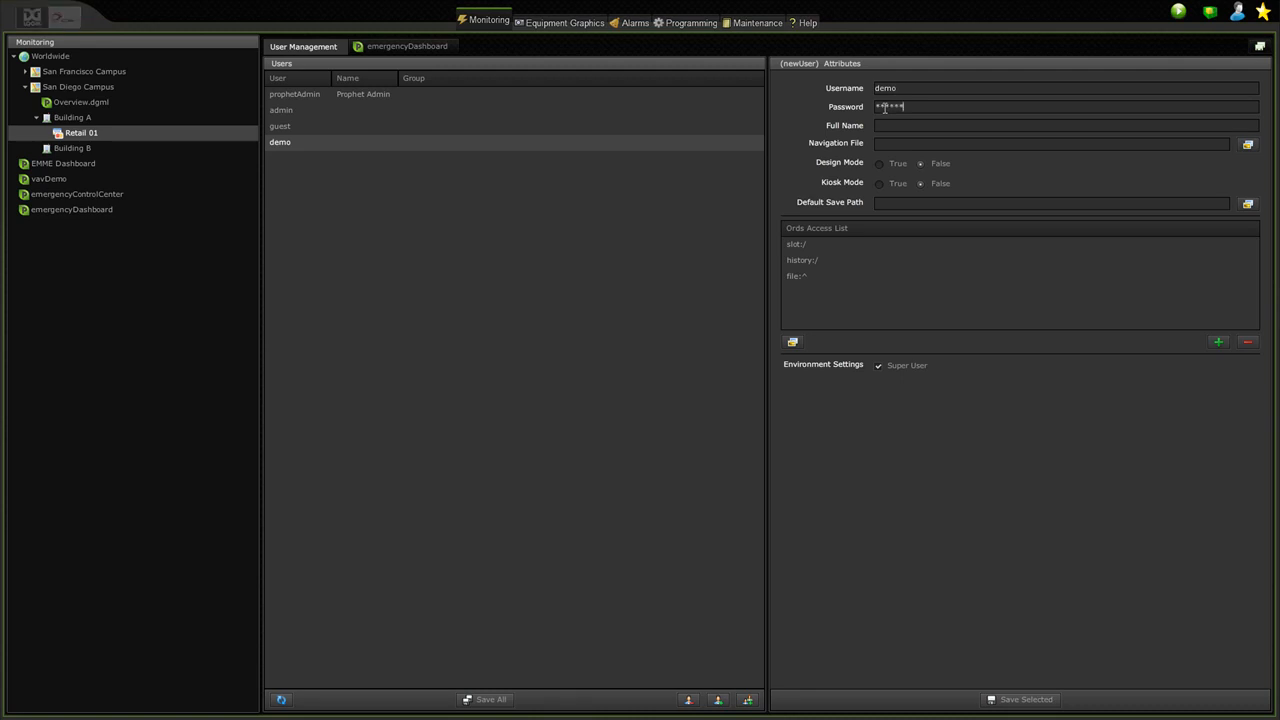
text(**)
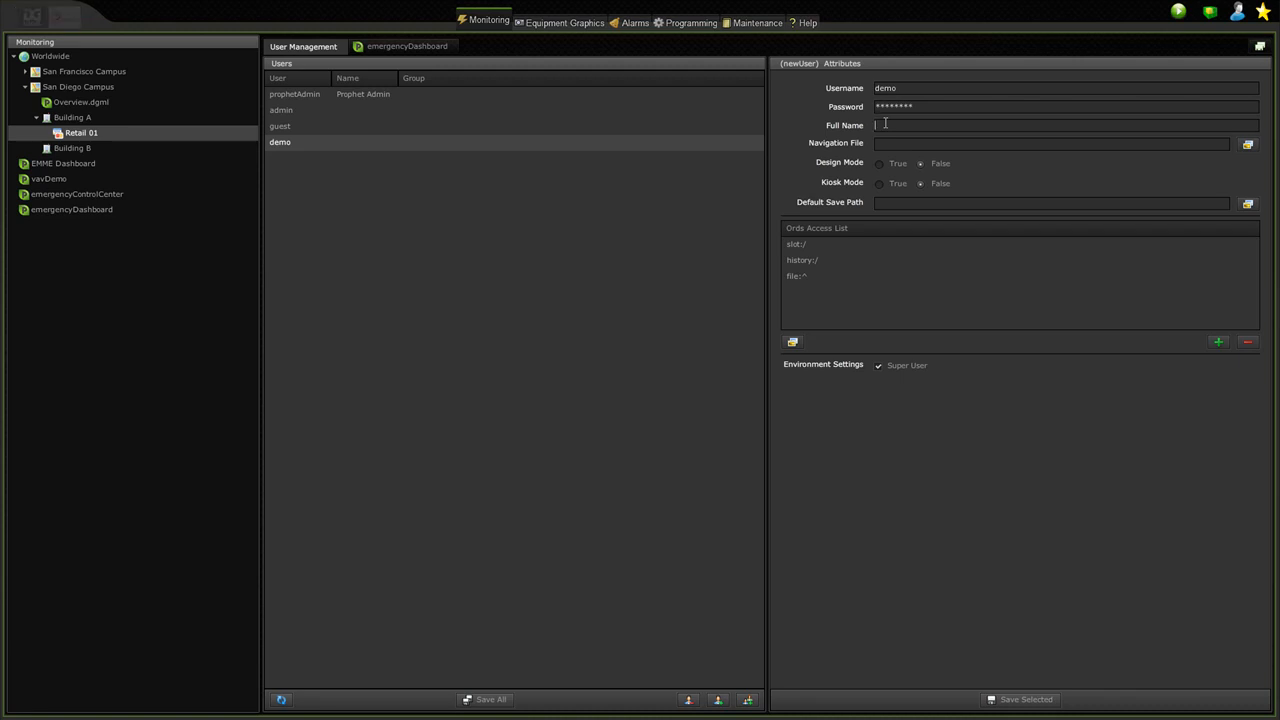
text(Demo)
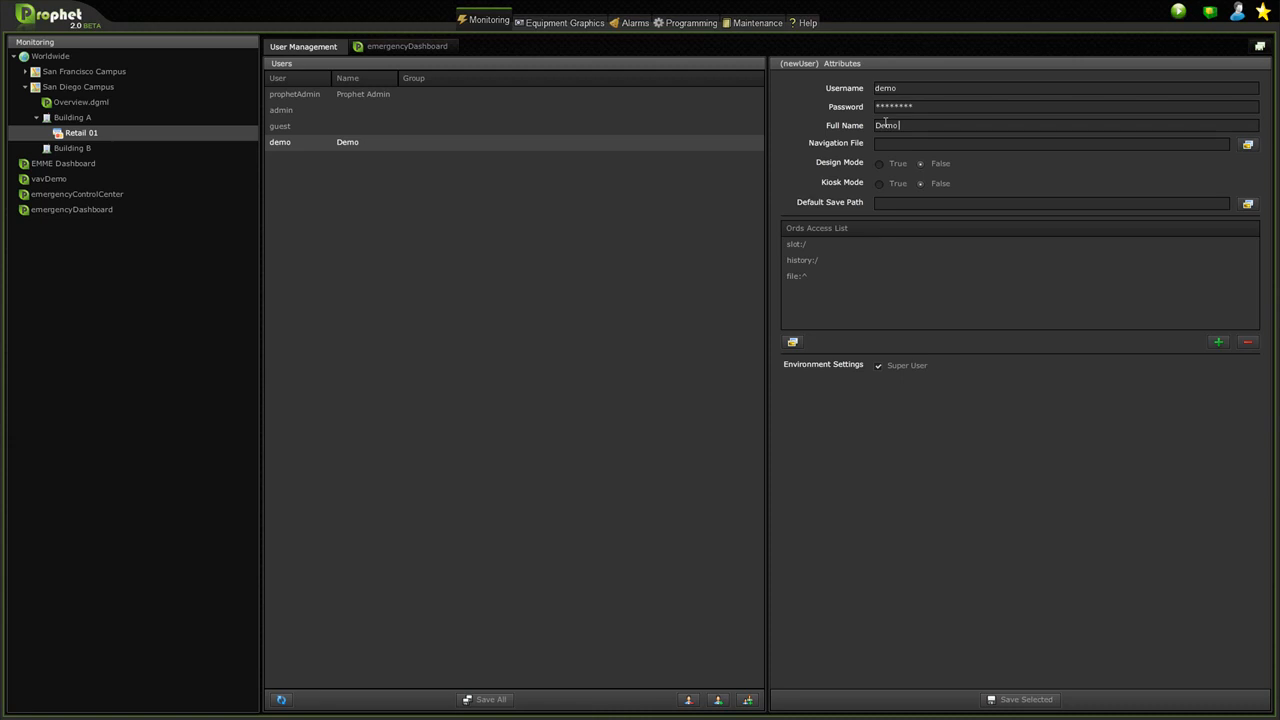
text( Joe)
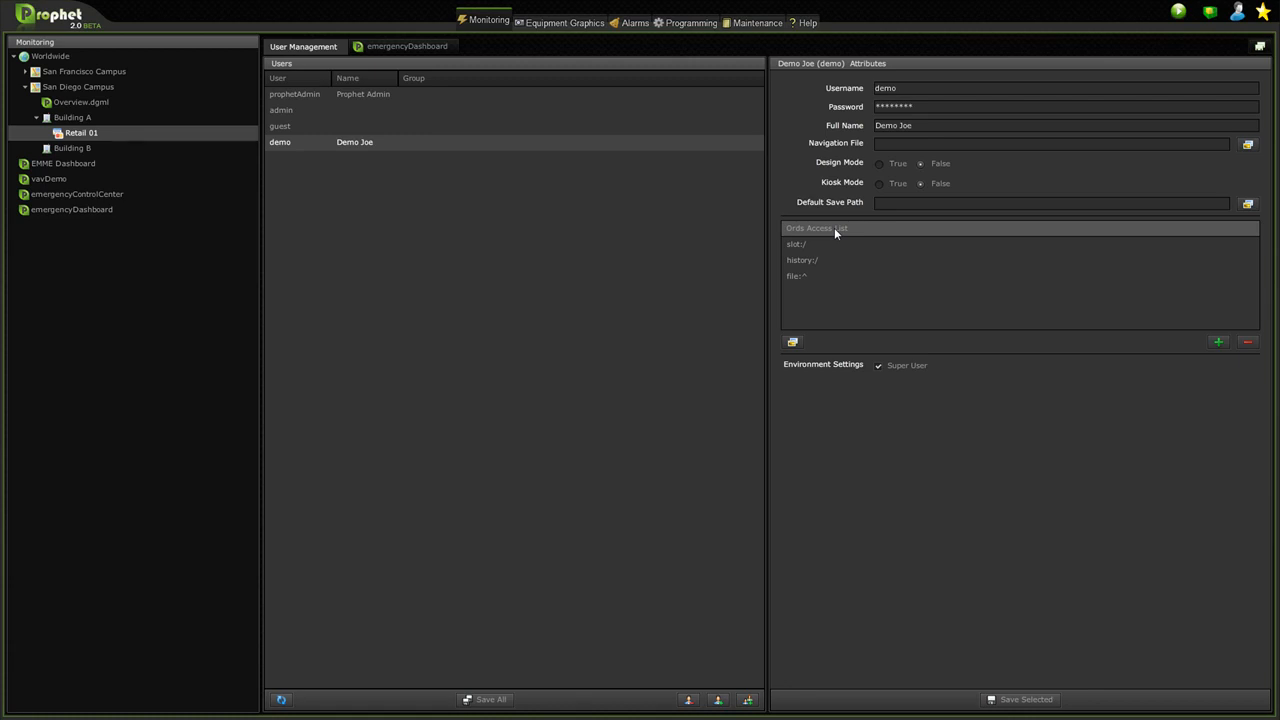
Step: Add ACME Corporation from the ProphetTree to the demo user's Ords Access List
click(793, 343)
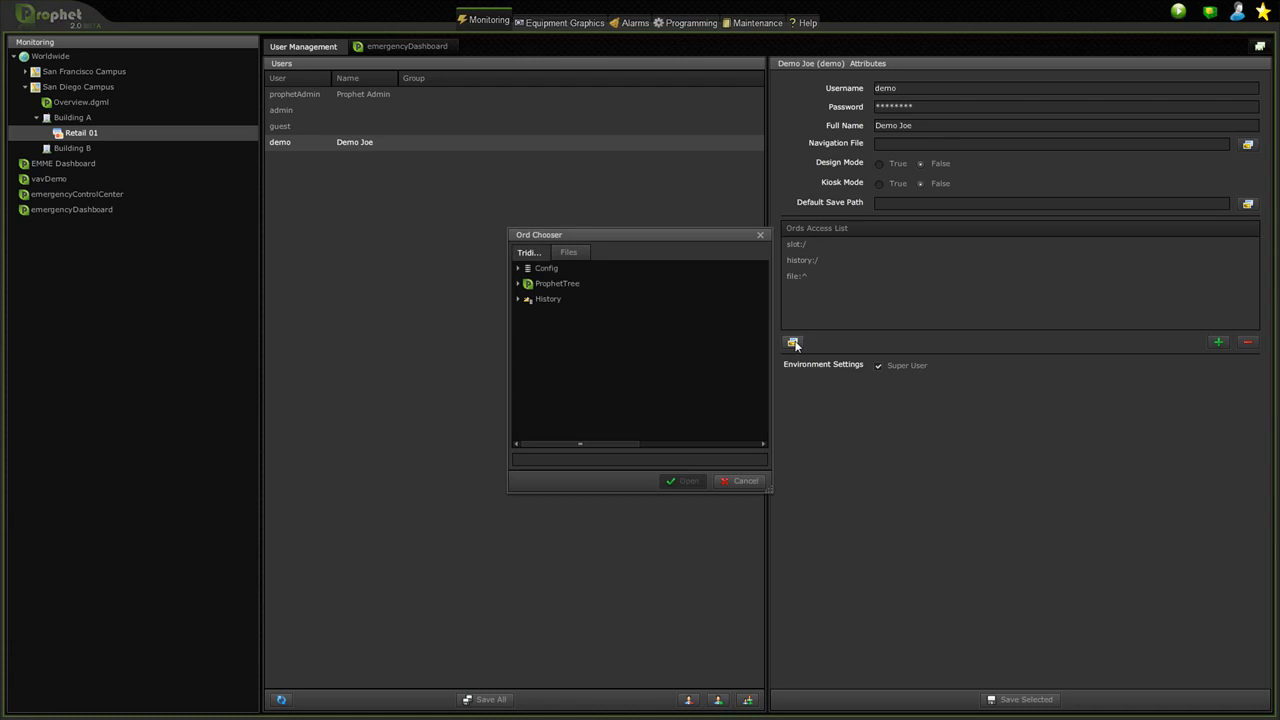
click(517, 284)
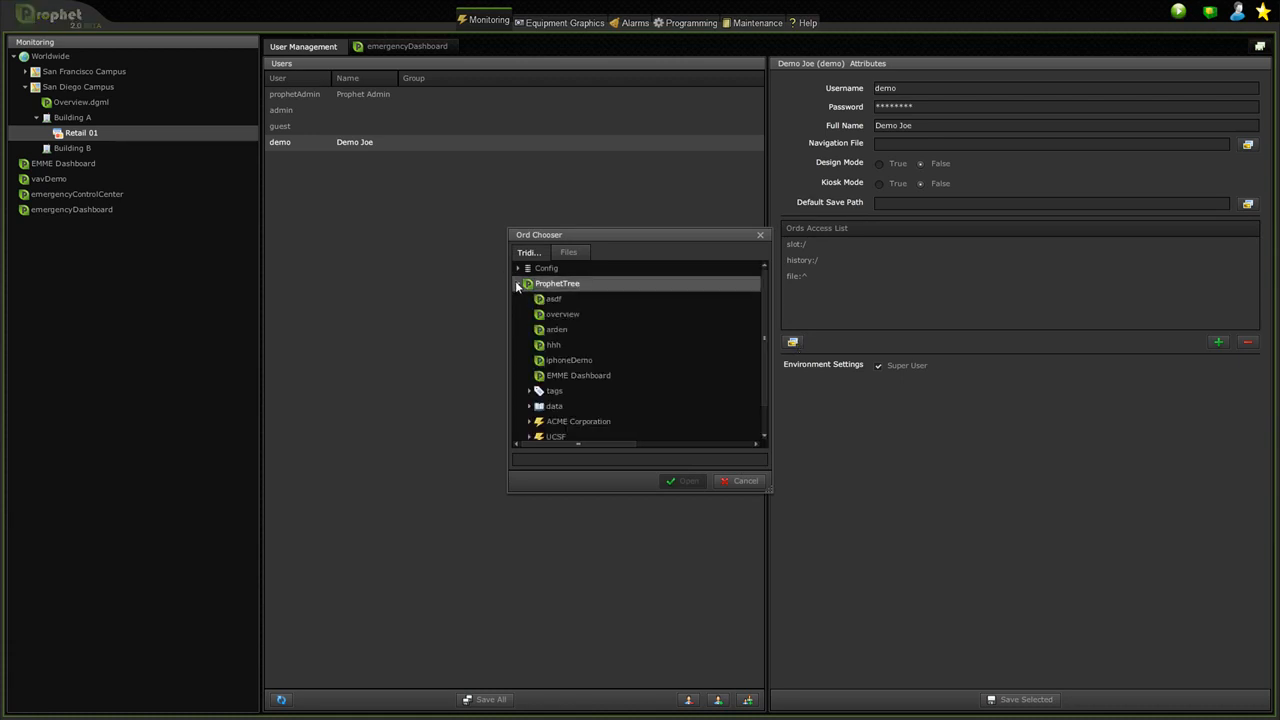
click(556, 422)
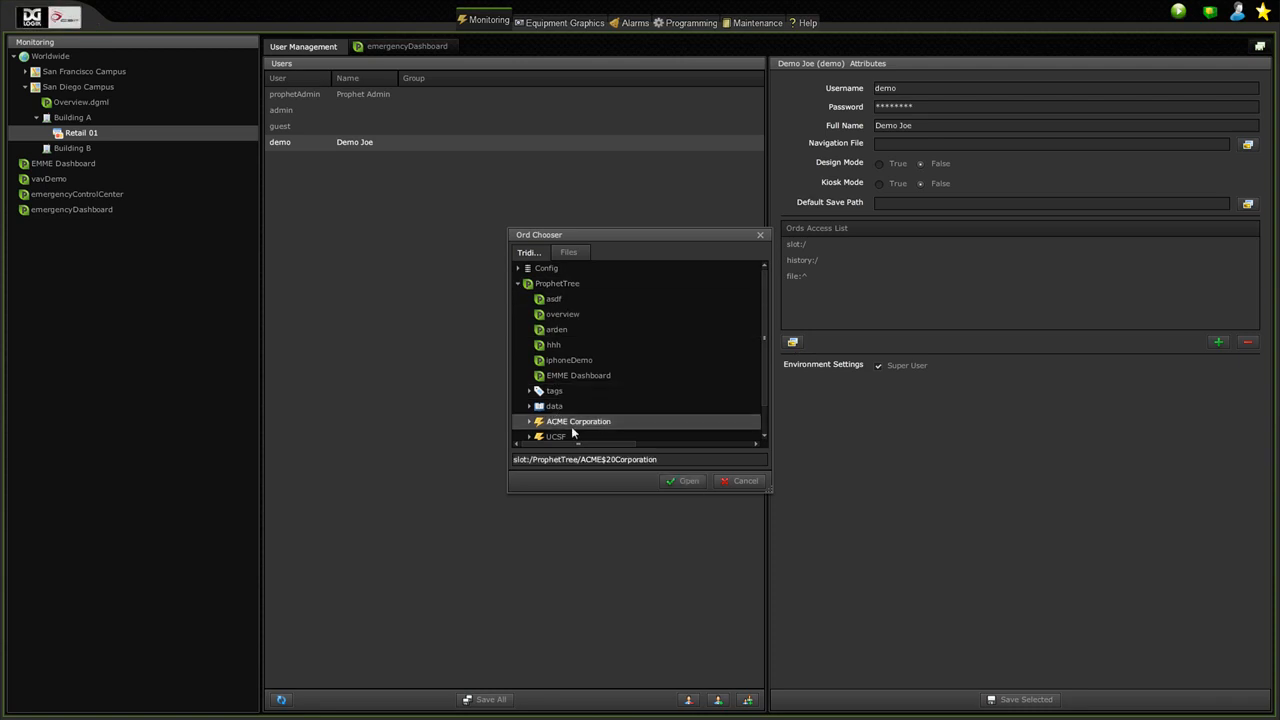
click(672, 481)
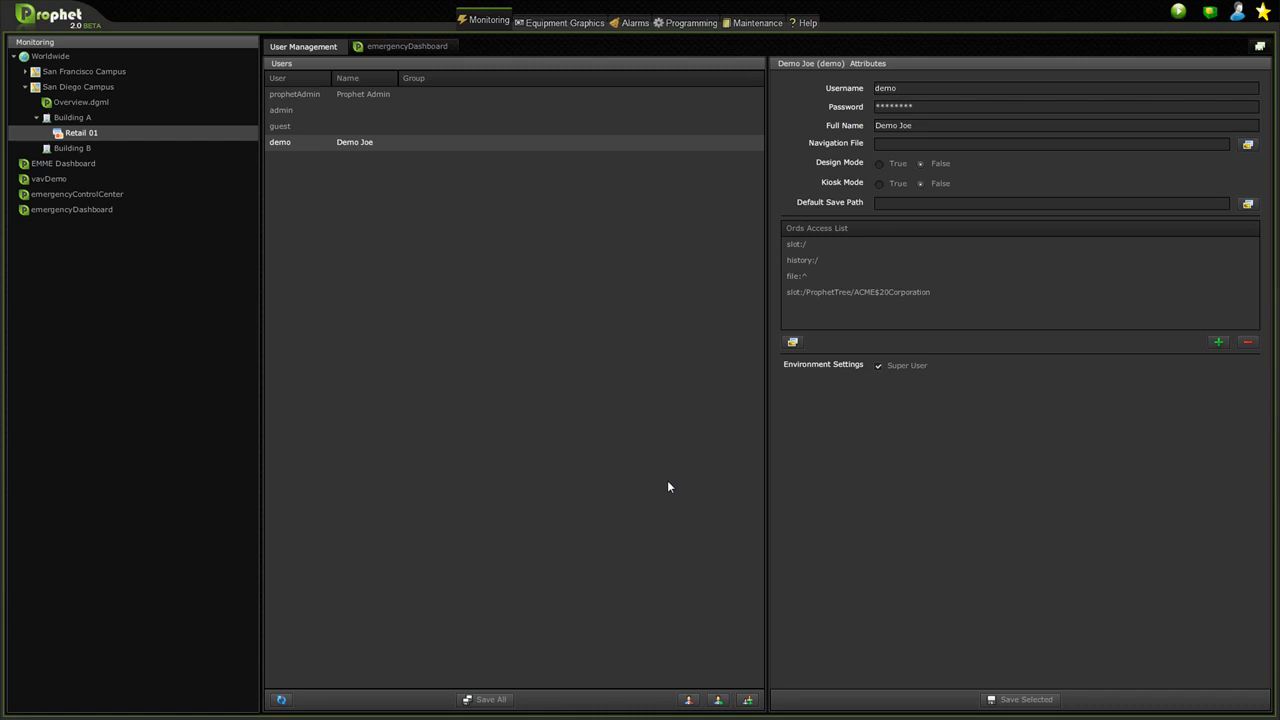
Step: Disable Super User for demo and allow Edit Navigation, Upload Documents, Manage Users, Edit Dashboard, Save Dashboard and Delete Dashboard
click(879, 367)
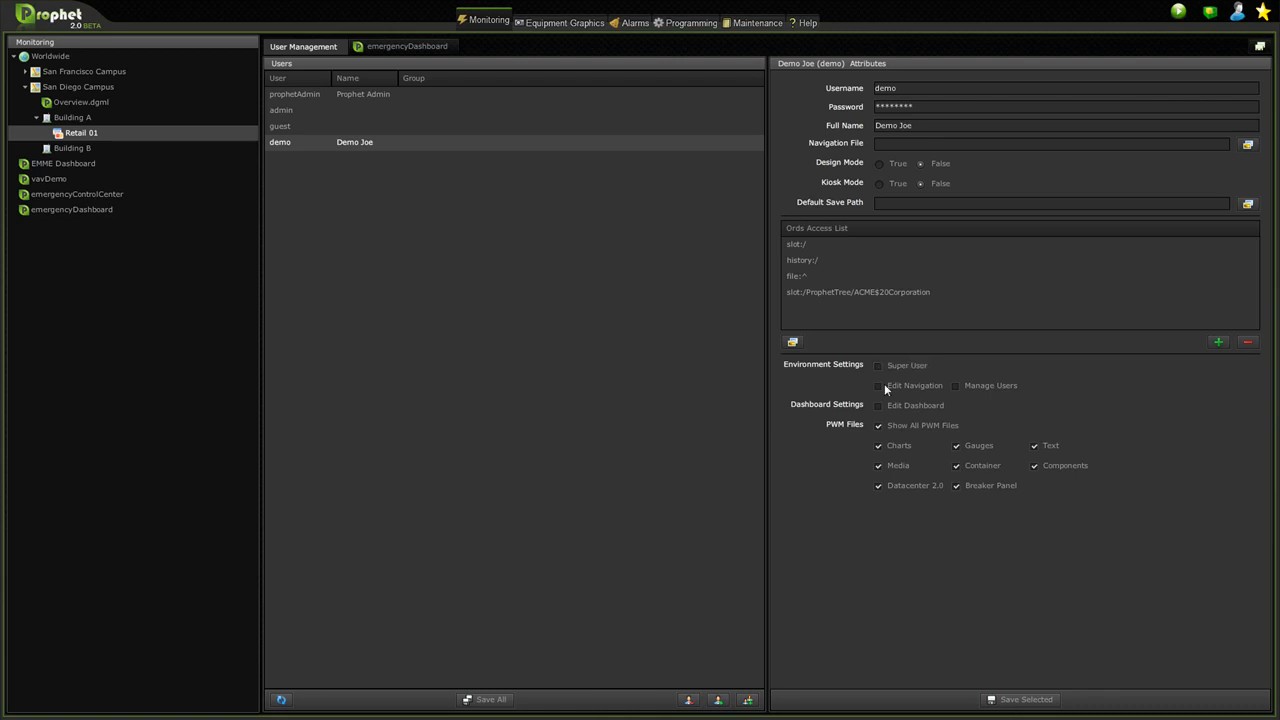
click(878, 386)
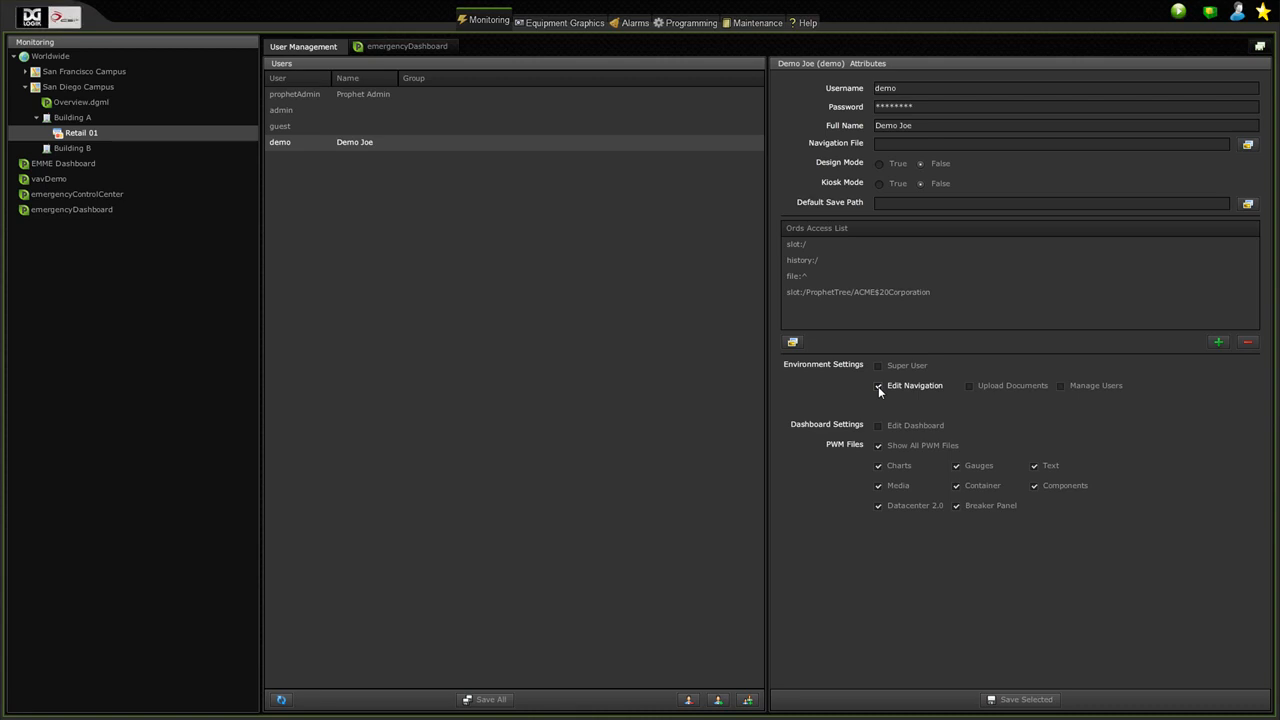
click(969, 386)
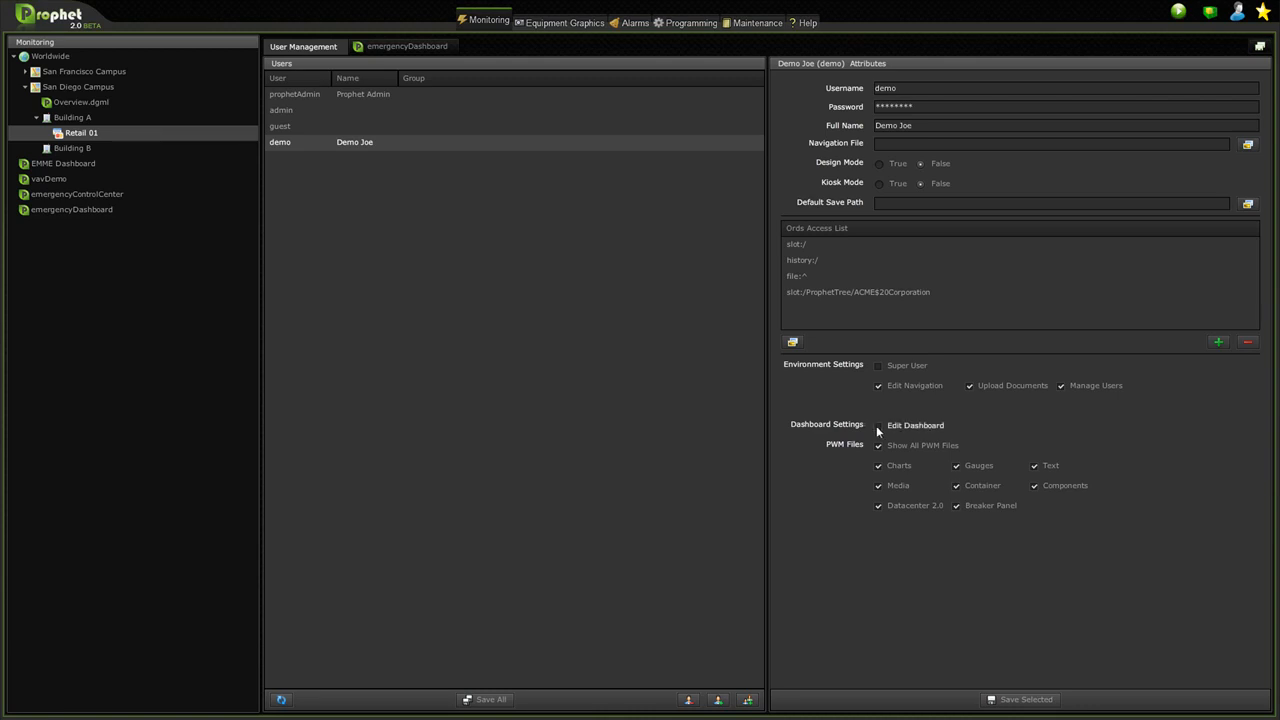
click(877, 426)
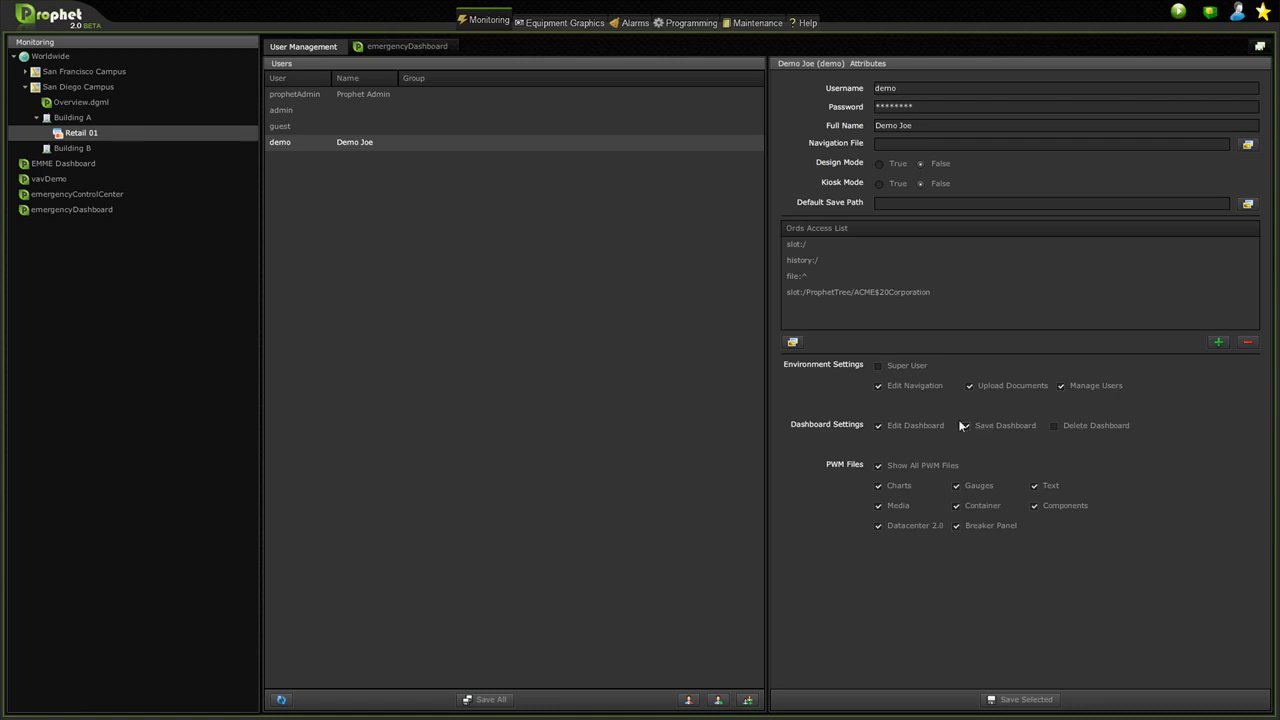
click(1053, 427)
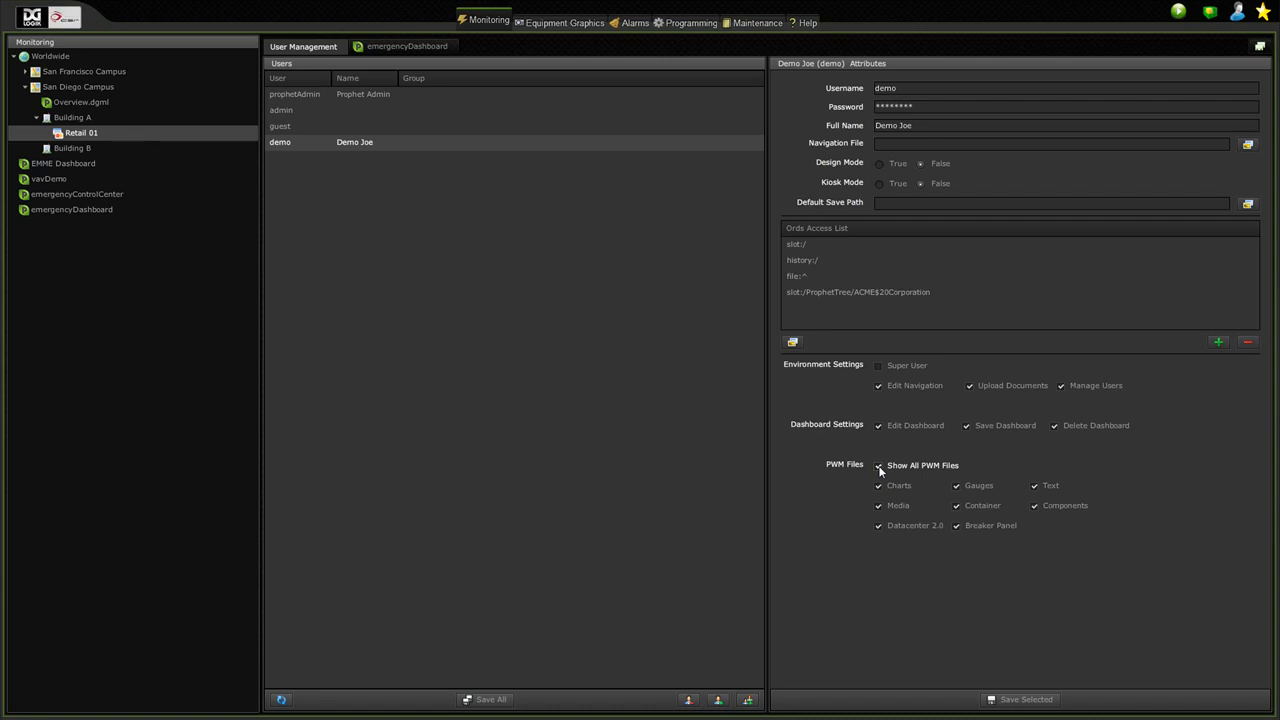
Step: Exclude the Charts, Container and Datacenter 2.0 PWM files for the demo user and save that user
click(879, 486)
click(878, 527)
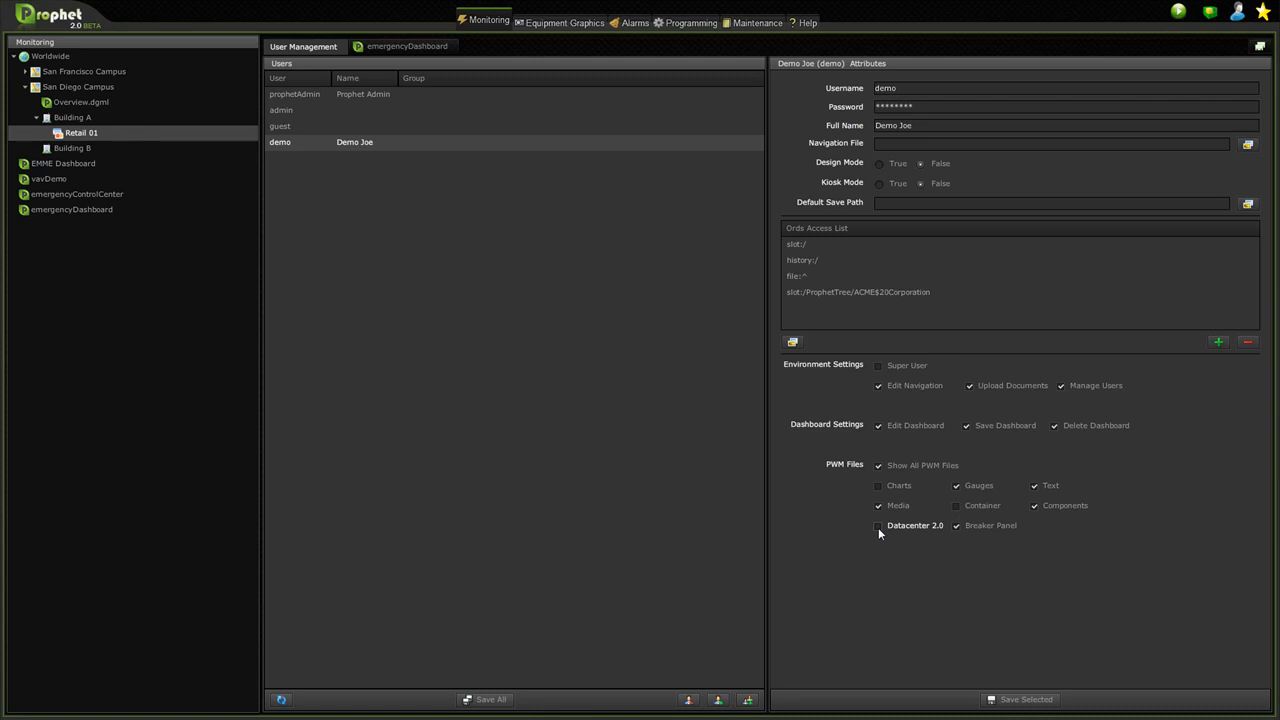
click(1018, 702)
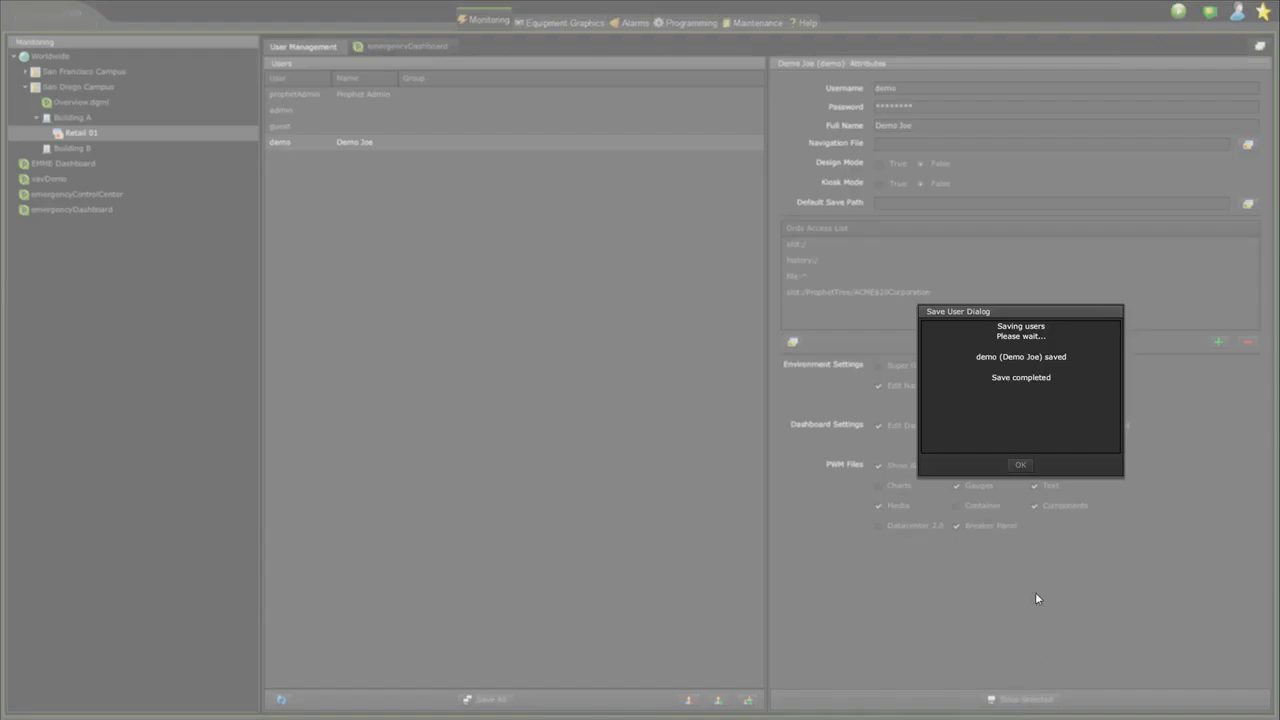
click(1021, 465)
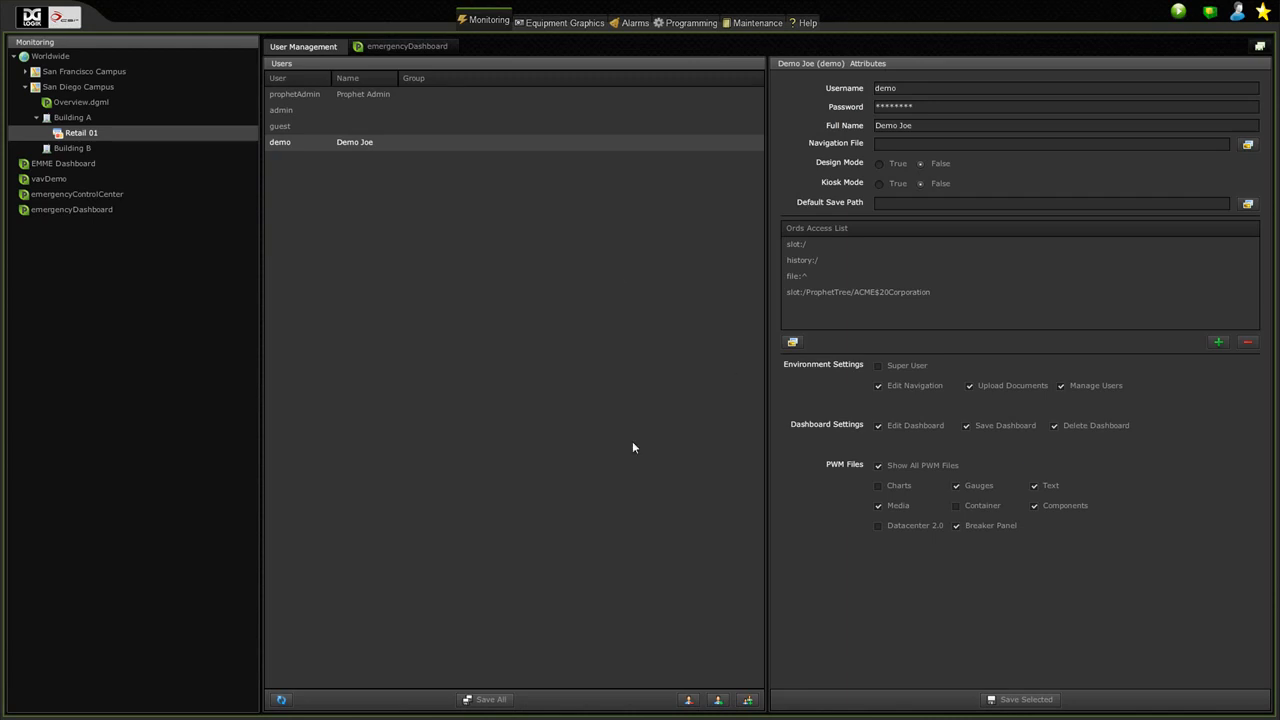
Step: Duplicate the demo user and grant Super User rights to guest, demo and the copy together, saving all users
click(748, 699)
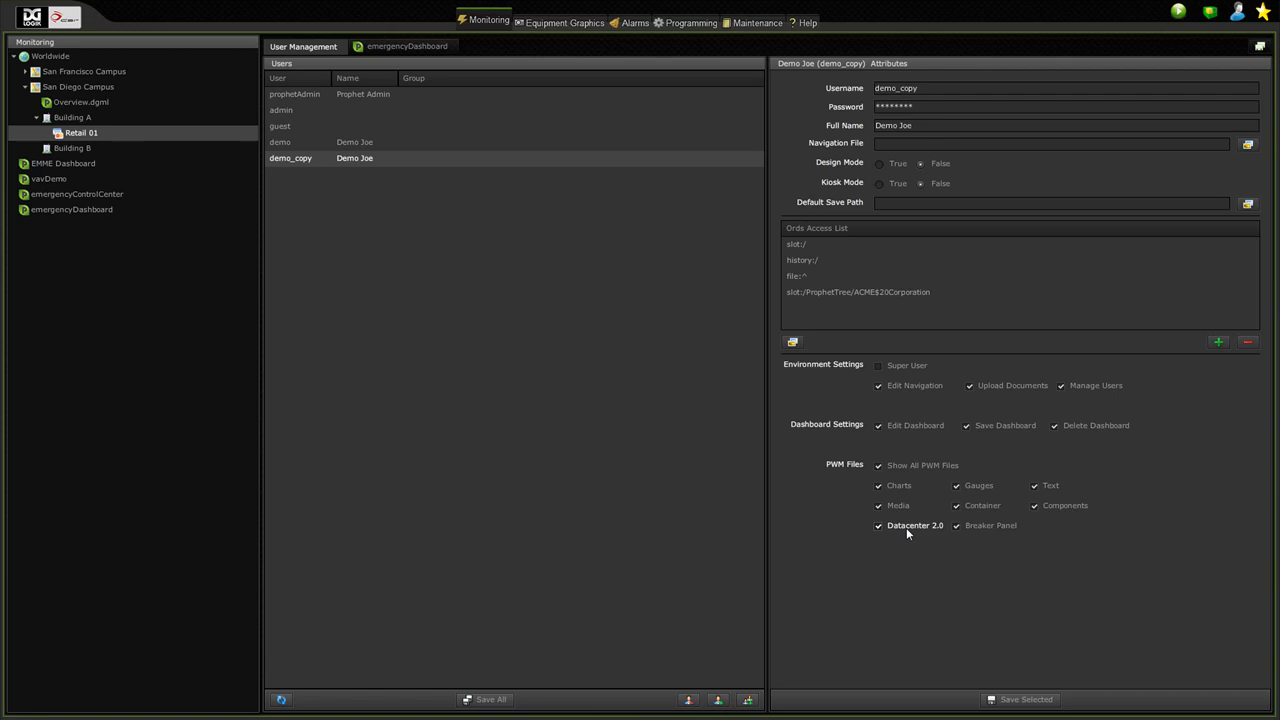
shift+click(313, 126)
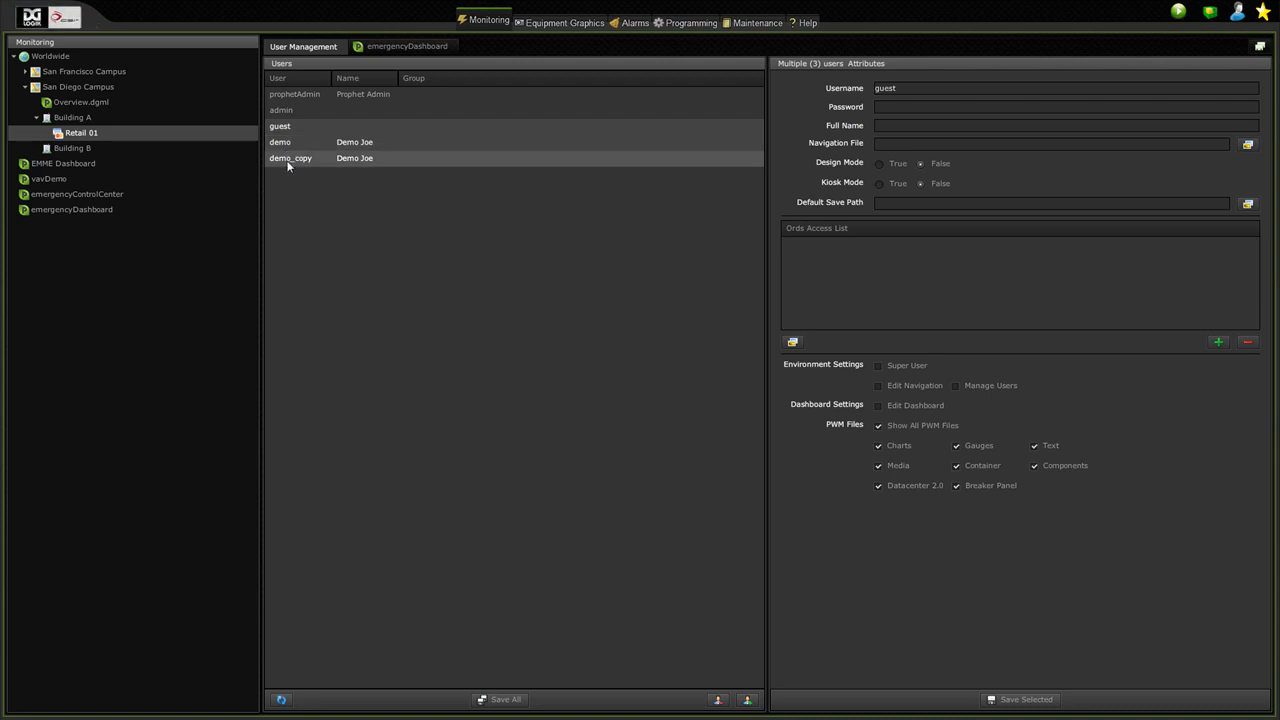
click(878, 366)
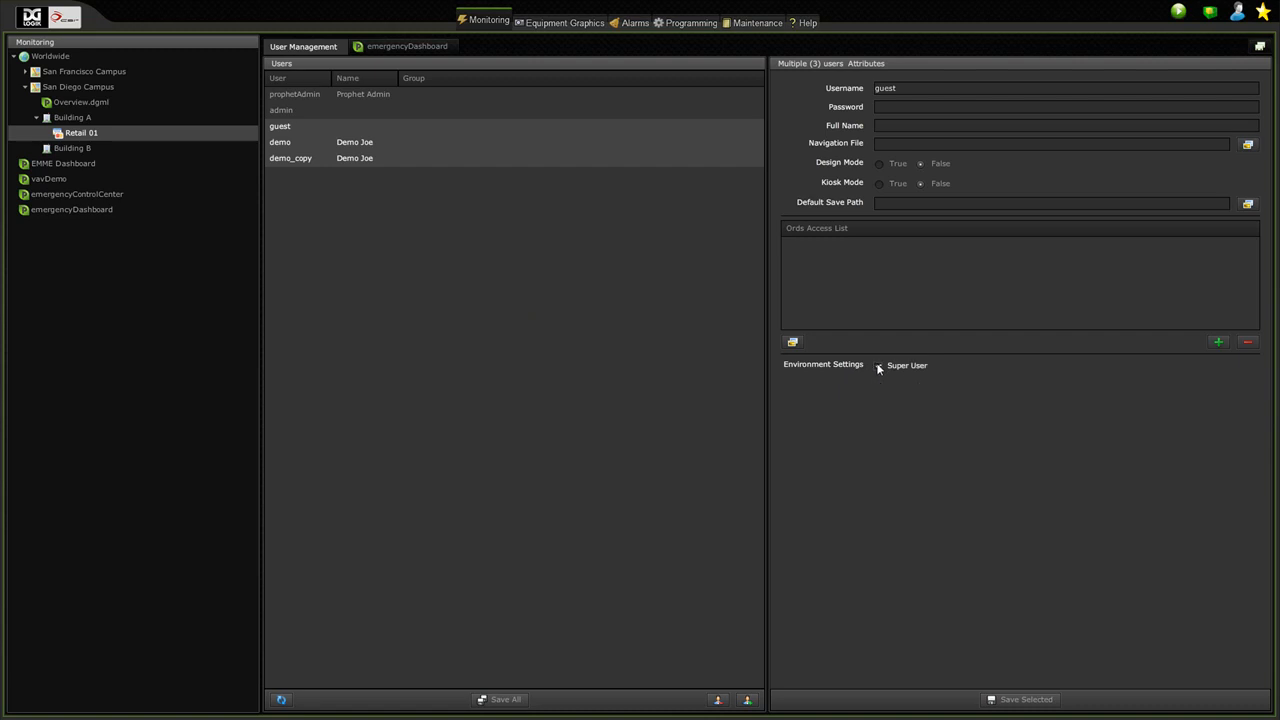
click(517, 699)
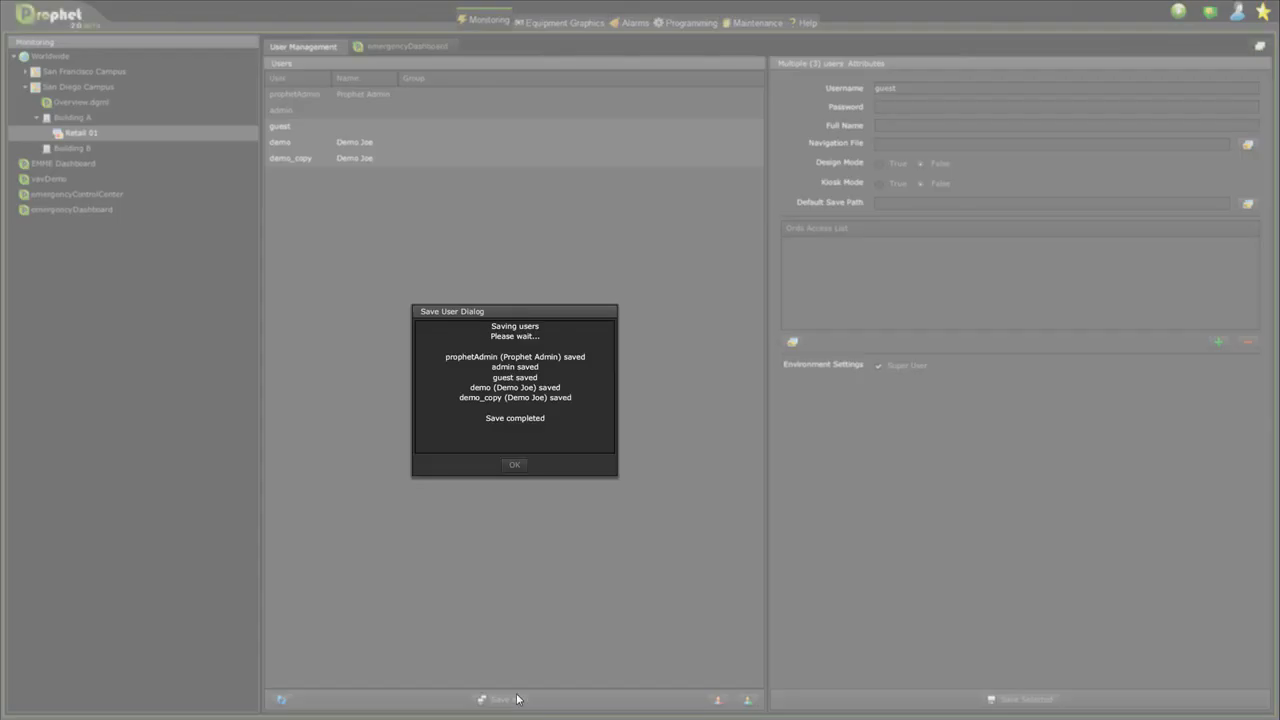
click(514, 466)
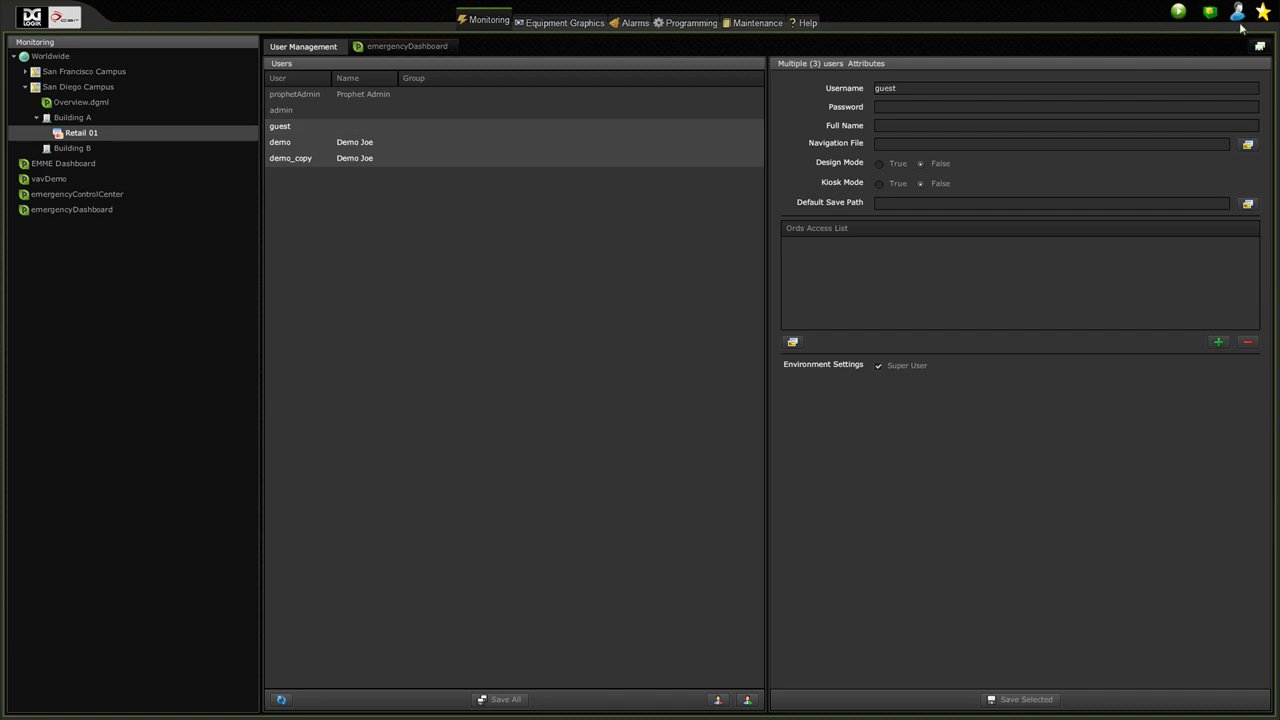
Step: Close User Management to return to the emergencyDashboard view
click(1241, 15)
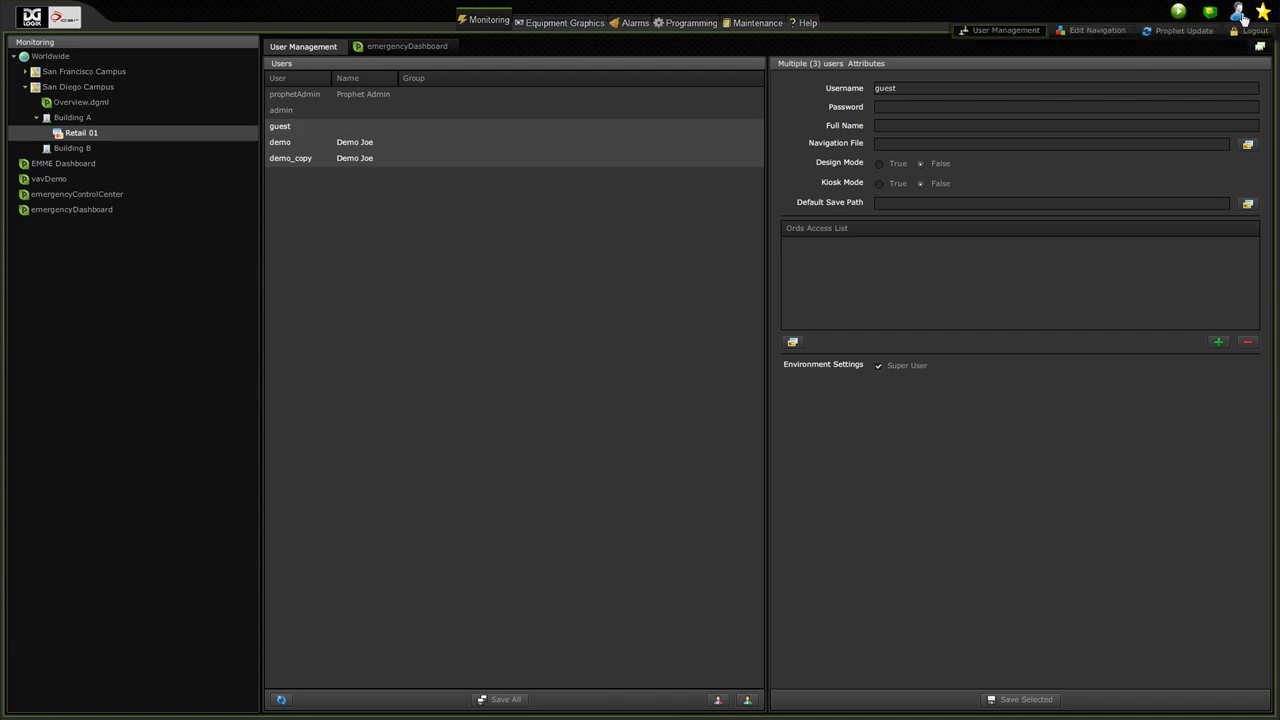
click(1011, 30)
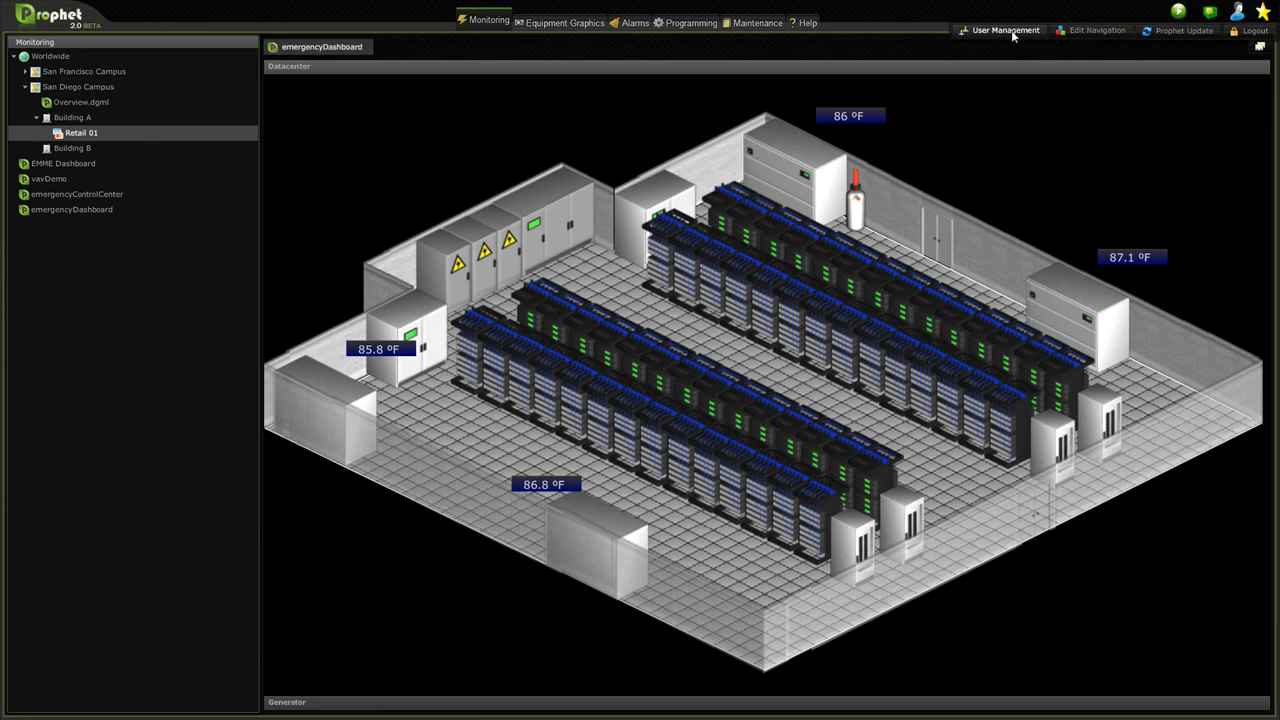